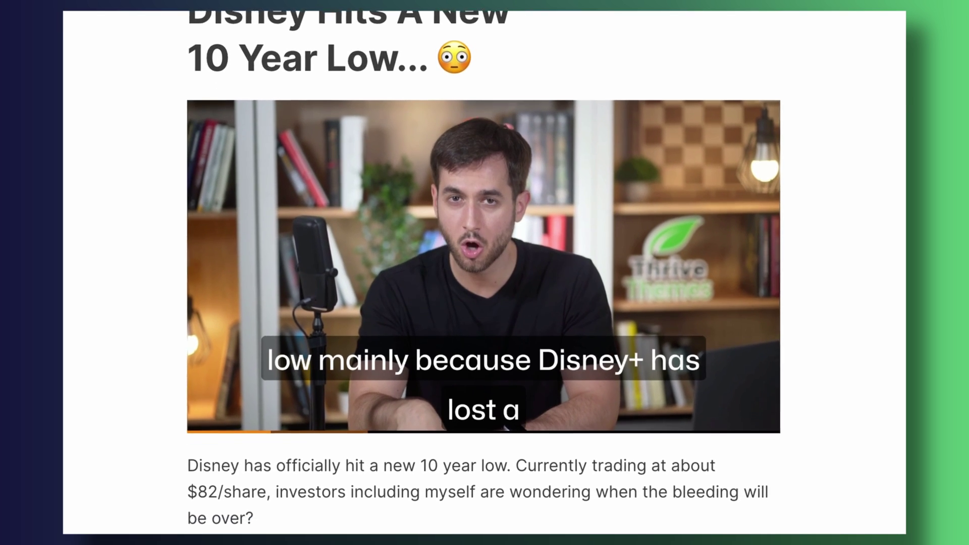
scroll(485, 272, down, 10)
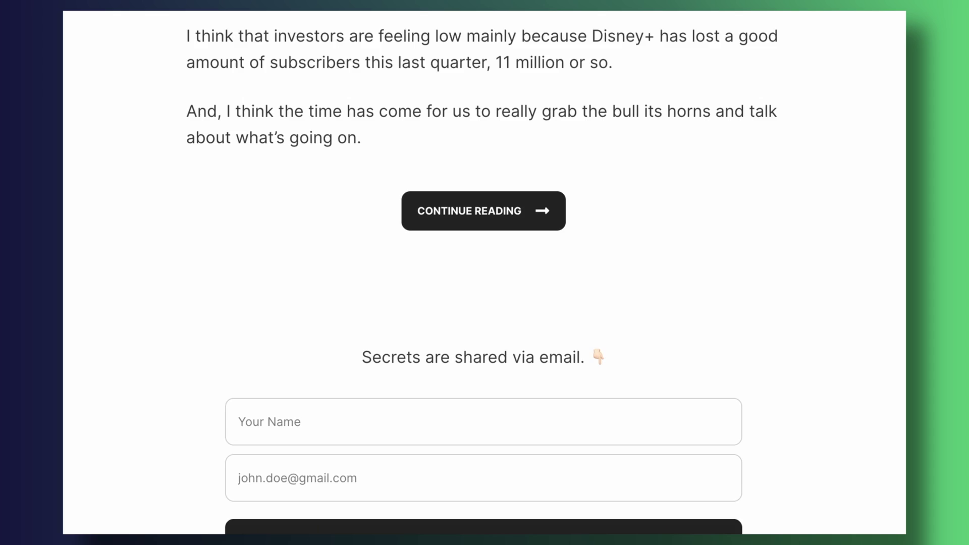
scroll(484, 273, down, 20)
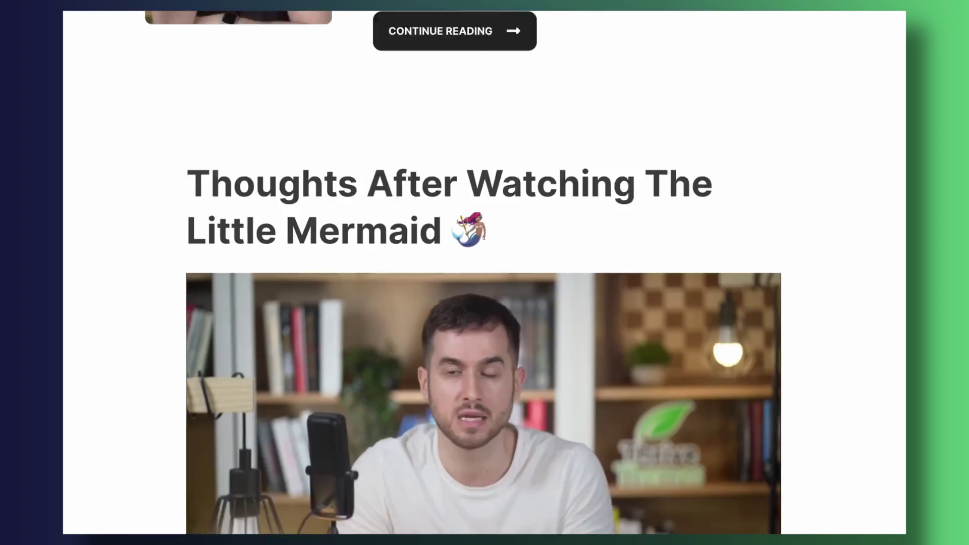
scroll(484, 272, down, 20)
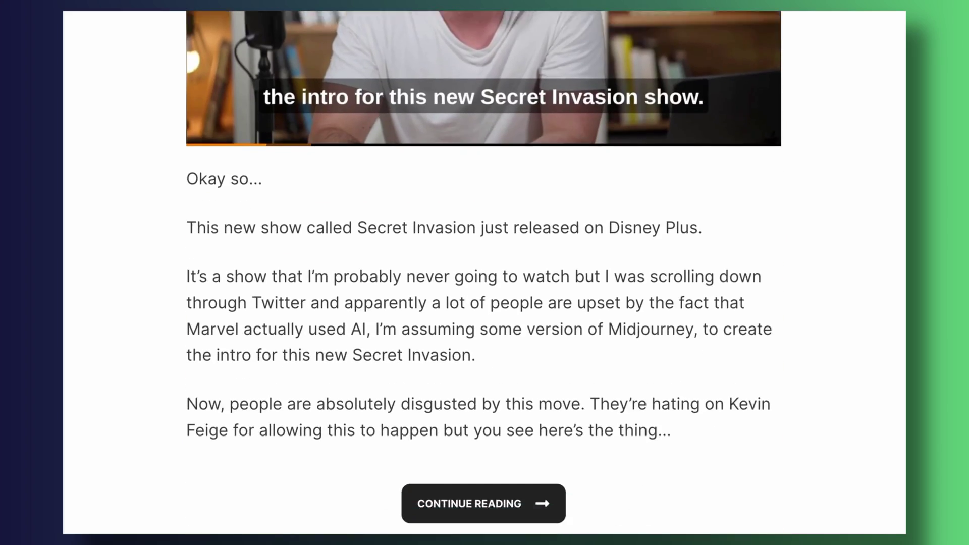
scroll(485, 273, up, 8)
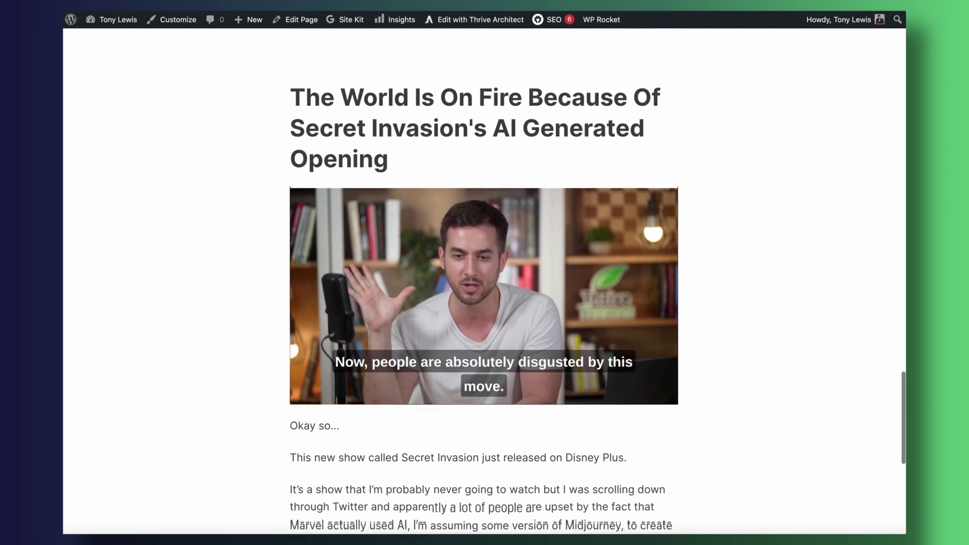
scroll(485, 273, up, 4)
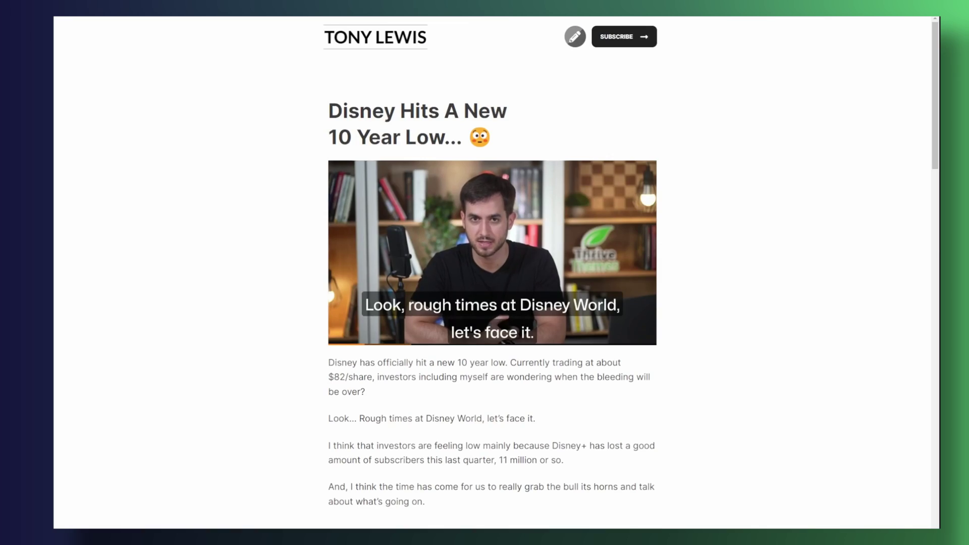
scroll(492, 273, down, 1)
scroll(493, 273, down, 3)
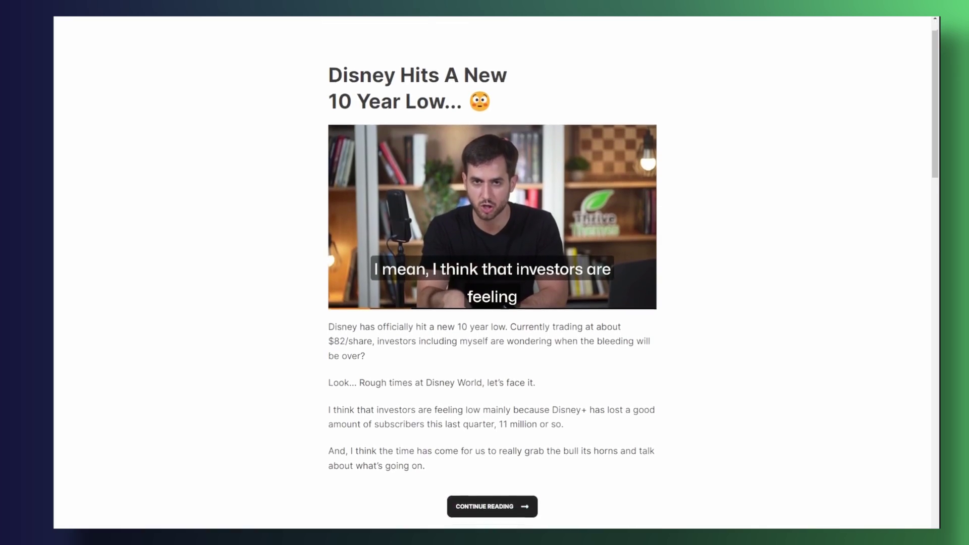
scroll(492, 273, down, 3)
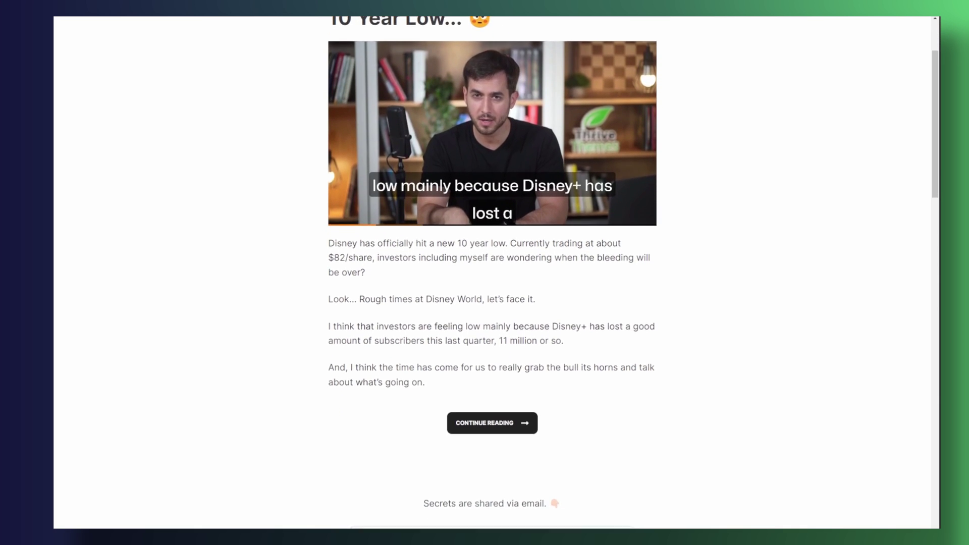
scroll(492, 273, down, 3)
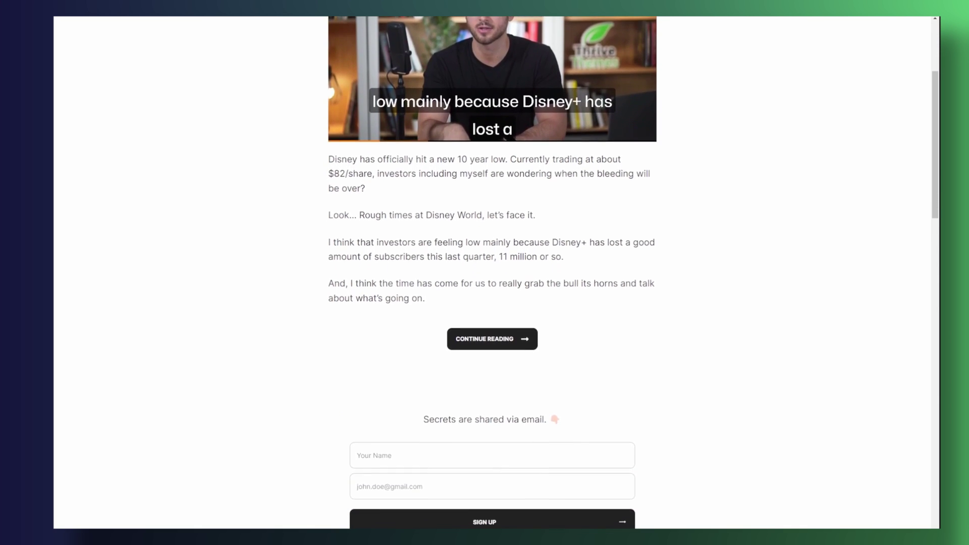
scroll(492, 273, down, 3)
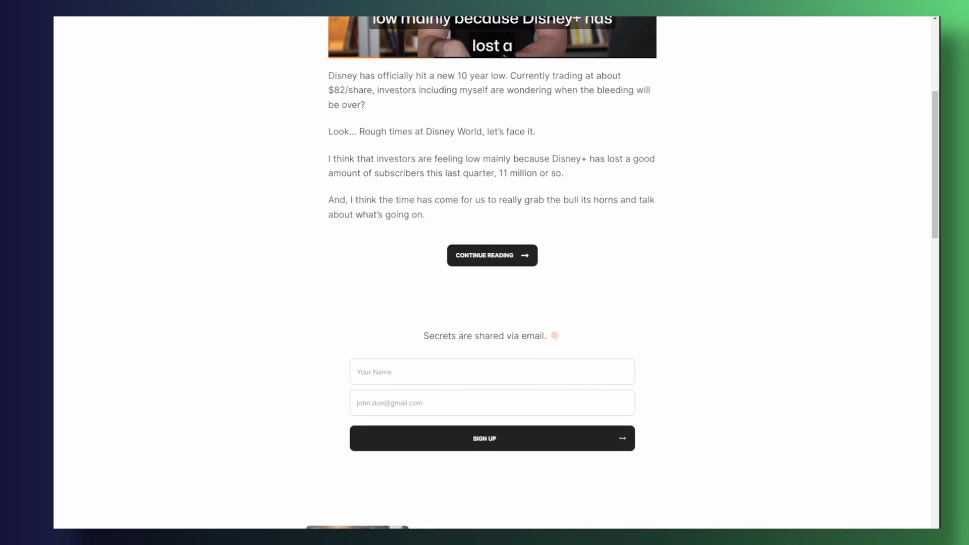
scroll(492, 273, down, 3)
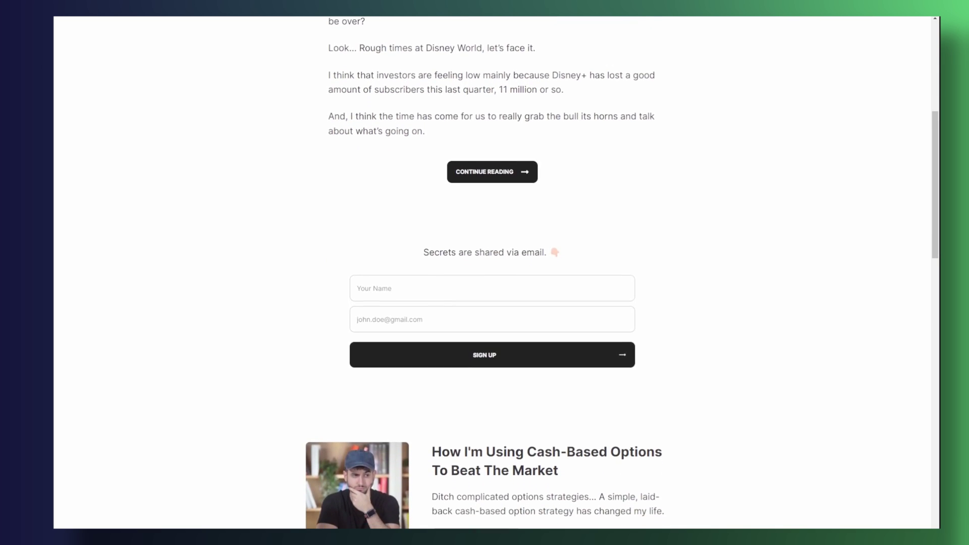
scroll(492, 273, down, 3)
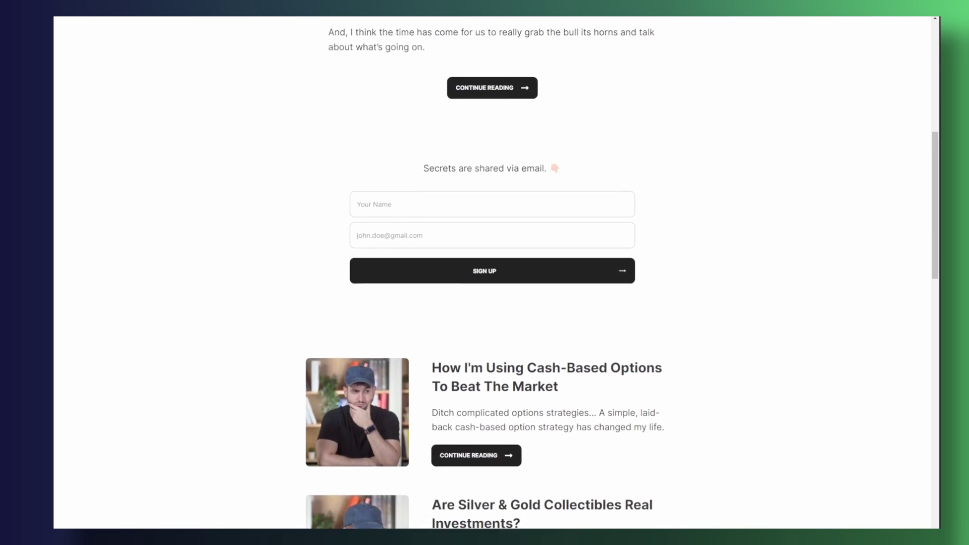
scroll(492, 273, down, 3)
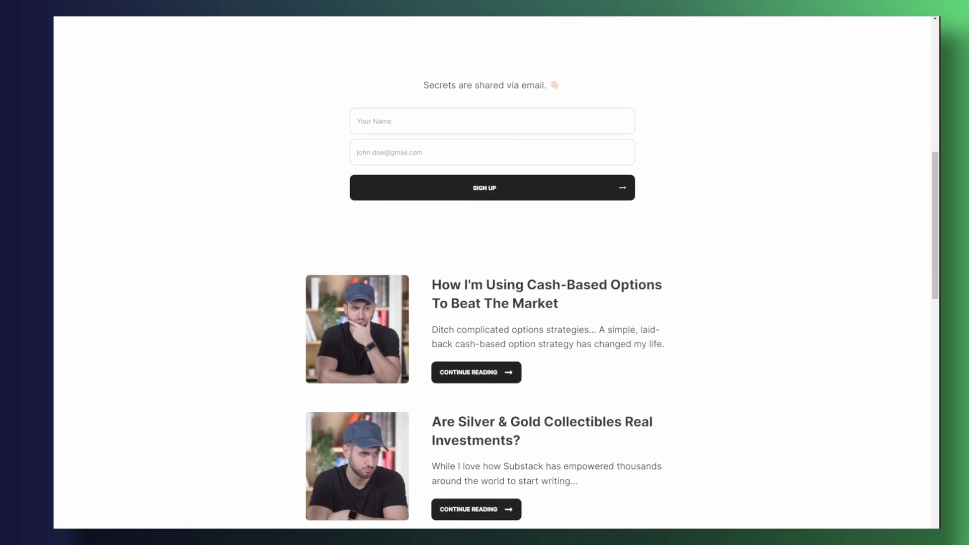
scroll(492, 273, down, 3)
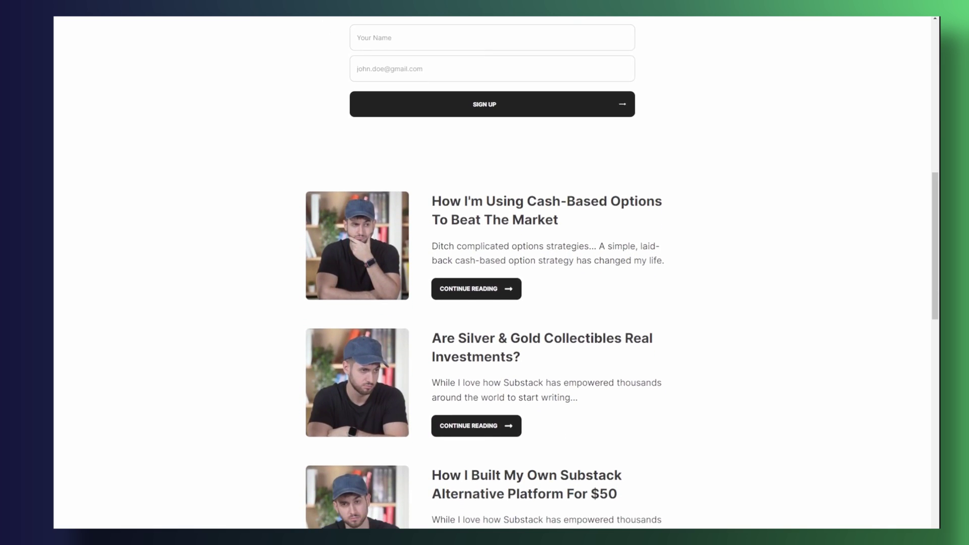
scroll(493, 272, down, 3)
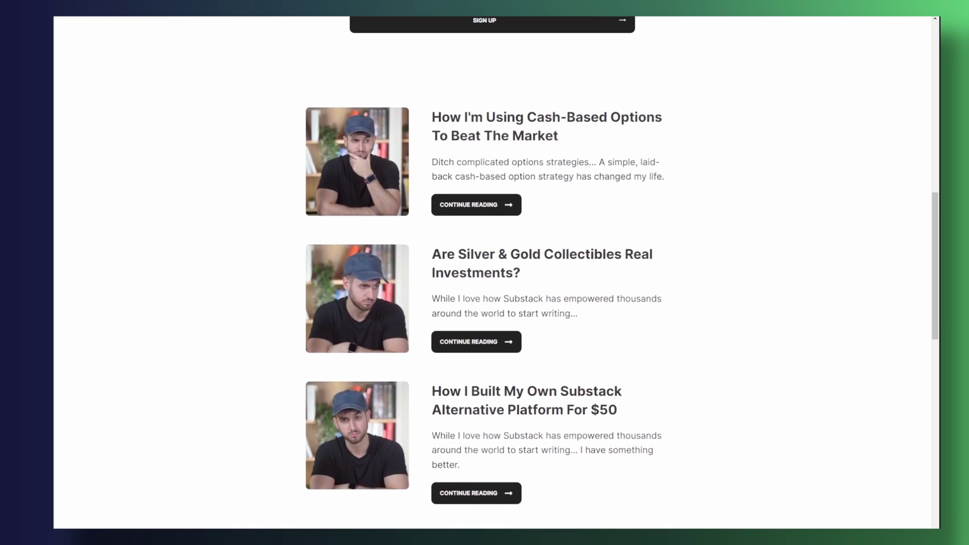
scroll(493, 272, down, 3)
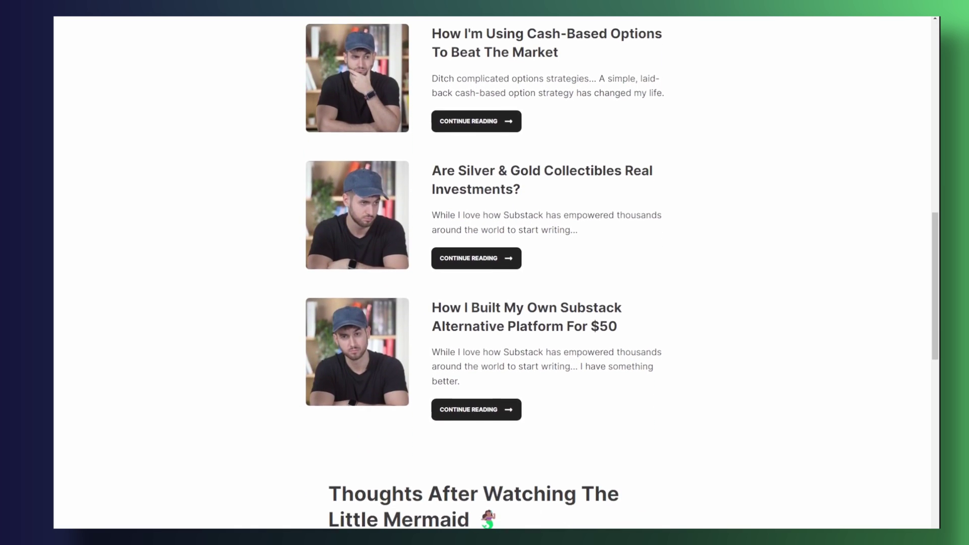
scroll(492, 272, down, 3)
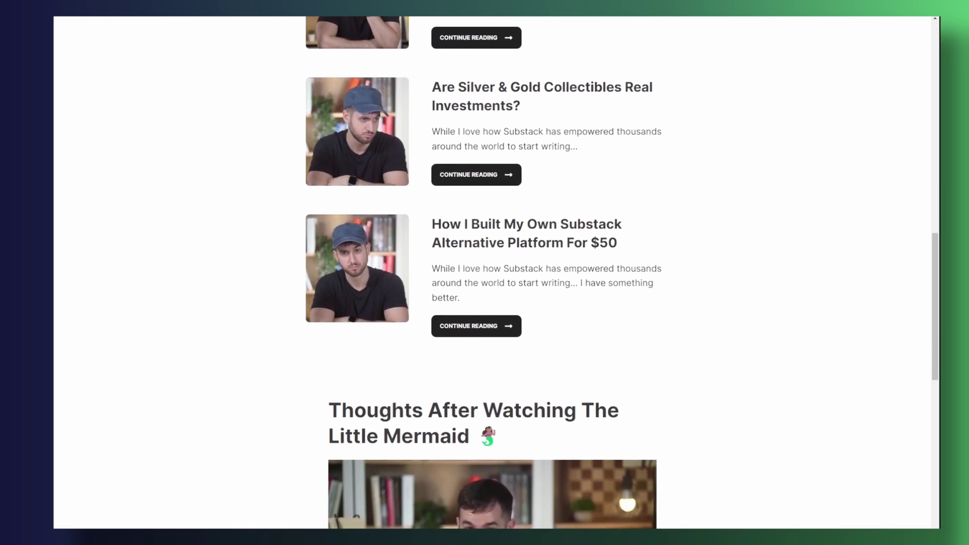
scroll(492, 273, down, 3)
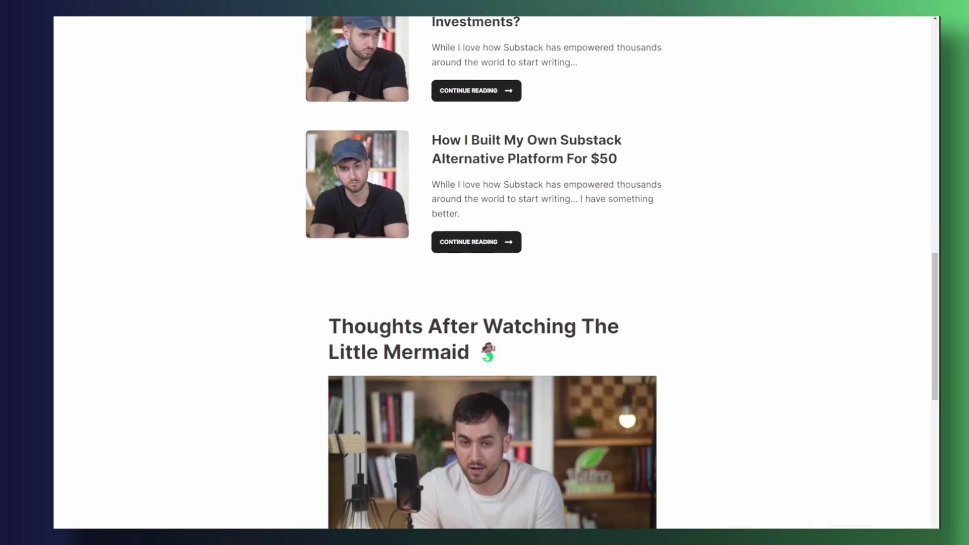
scroll(492, 273, down, 3)
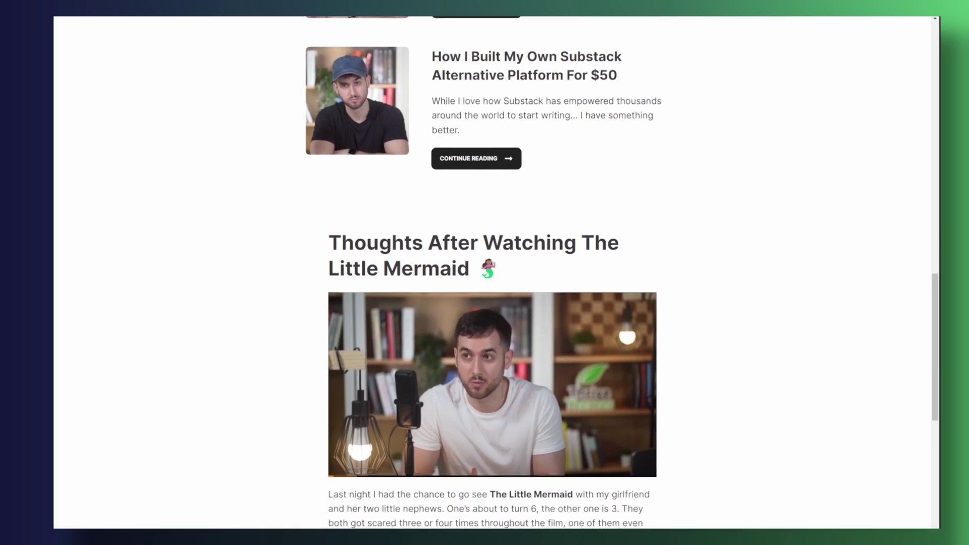
scroll(492, 272, down, 3)
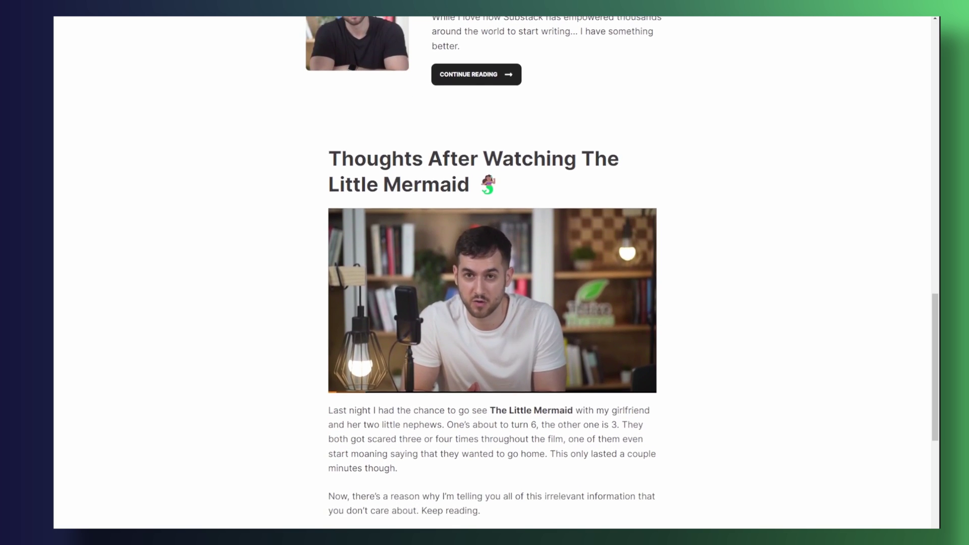
scroll(492, 273, down, 1)
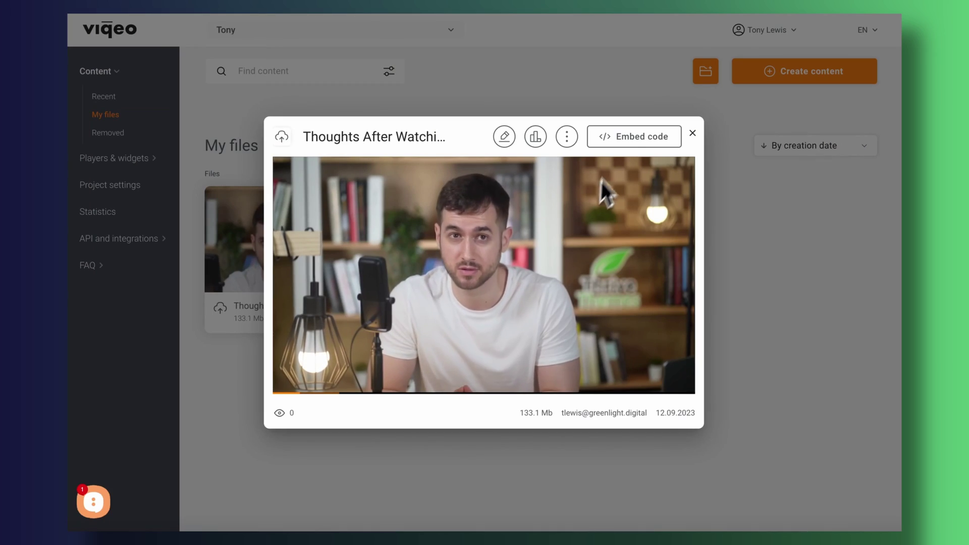
Copy the Viqeo website embed code for the 133.1 Mb talking-head video.
click(630, 141)
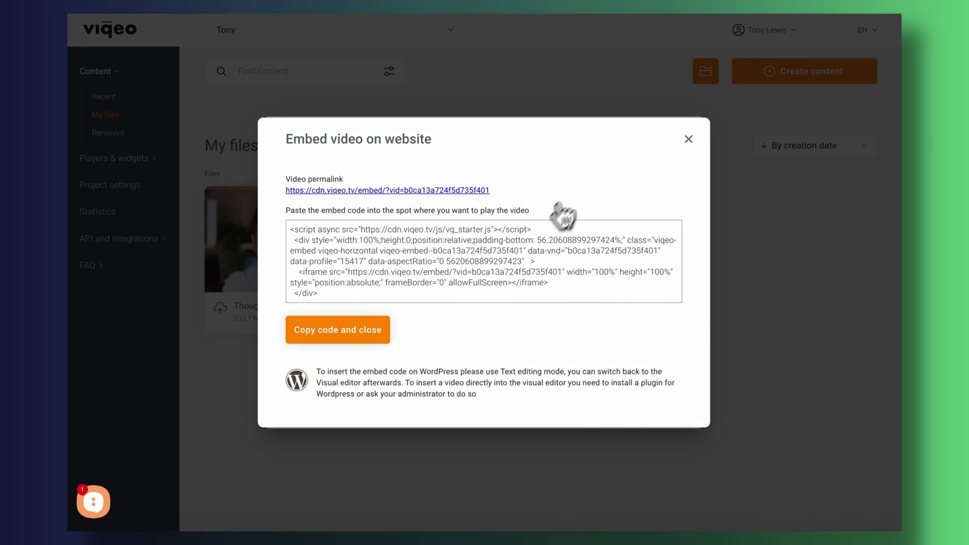
click(376, 341)
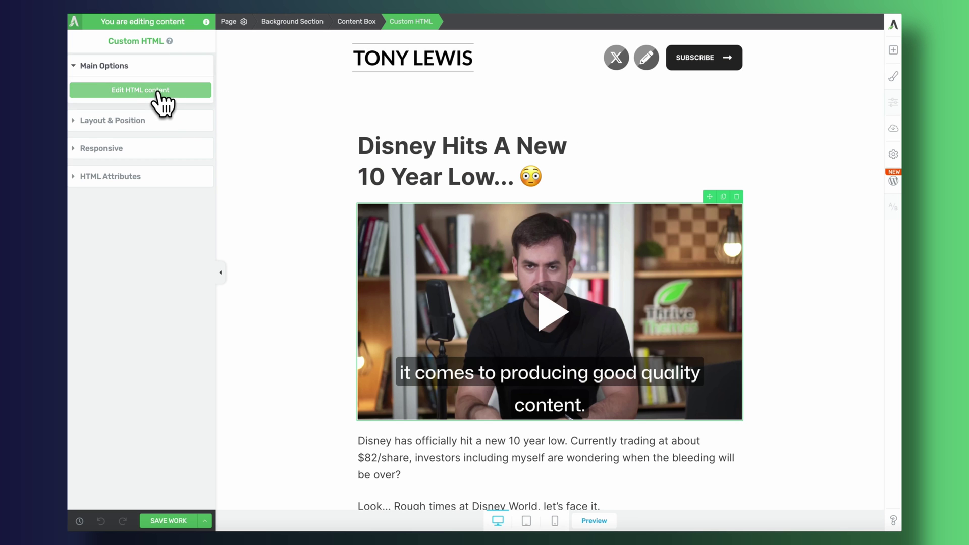
click(157, 92)
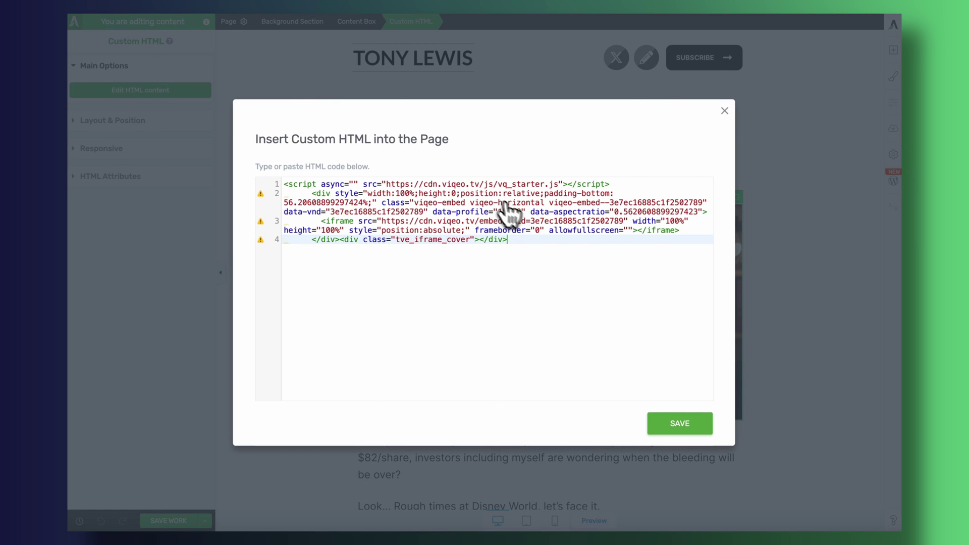
click(724, 111)
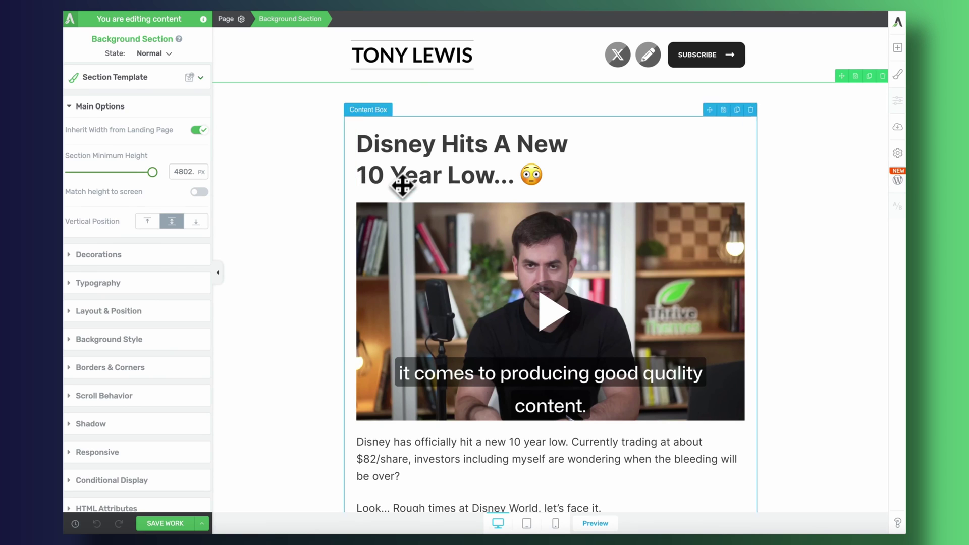
scroll(394, 233, down, 3)
scroll(393, 233, down, 10)
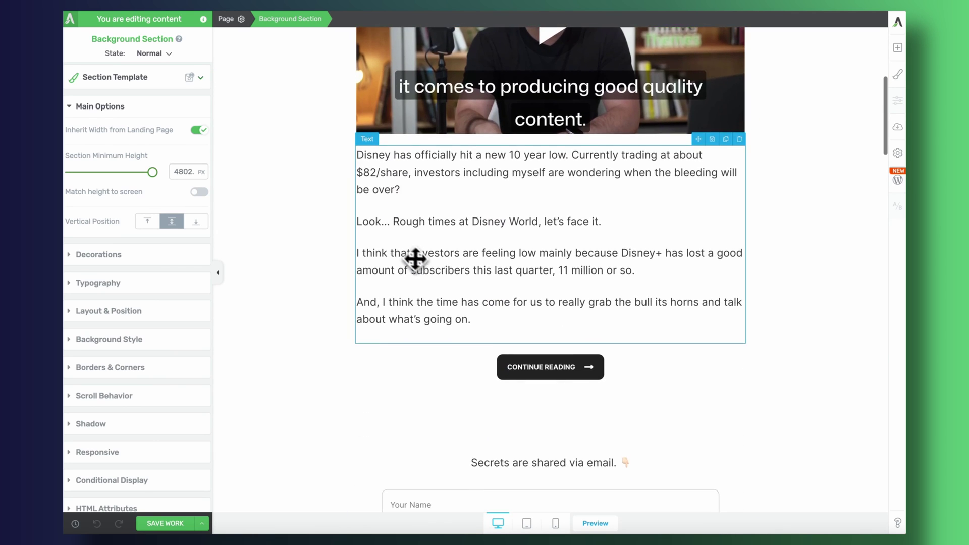
Select the first post card's whole heading and start replacing it with 'I'm E'.
scroll(547, 279, down, 5)
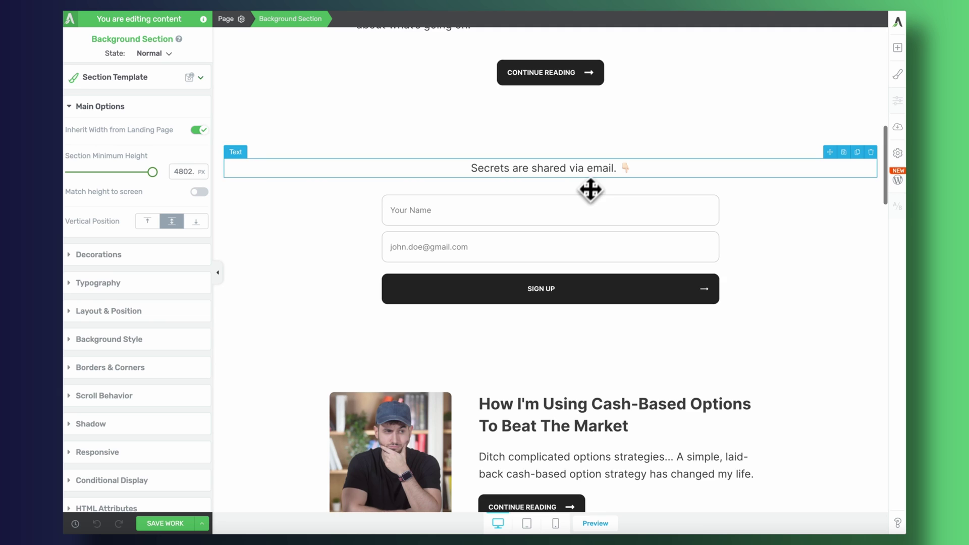
click(581, 302)
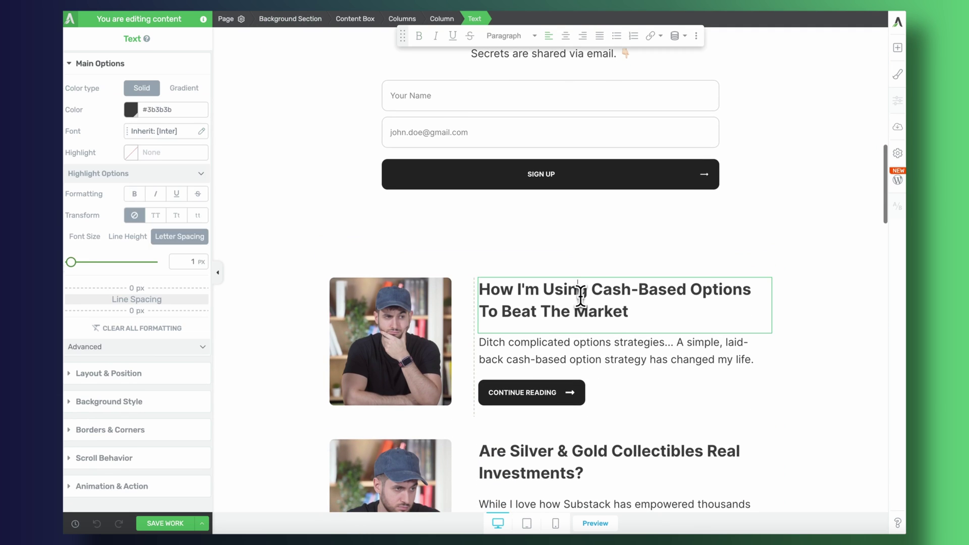
triple_click(580, 298)
text(I'm E)
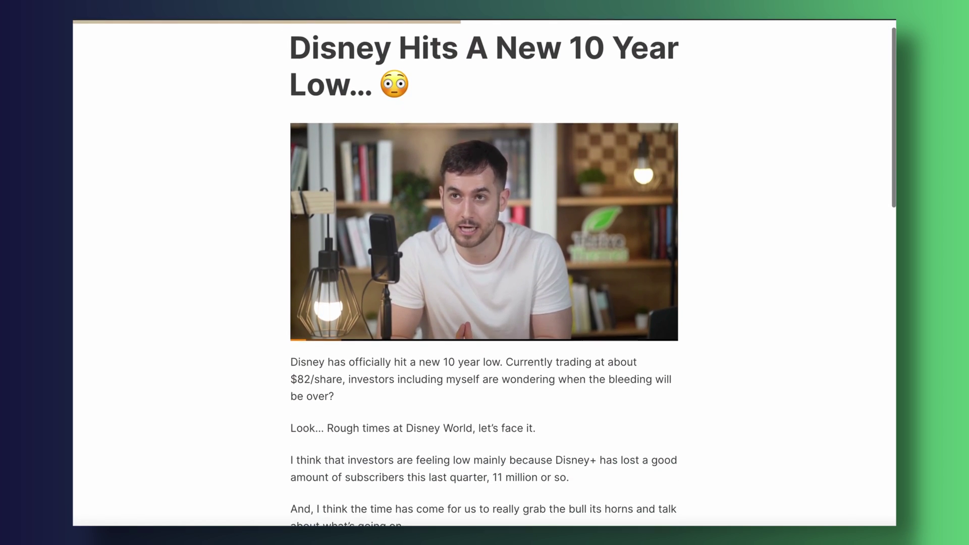
scroll(485, 272, down, 7)
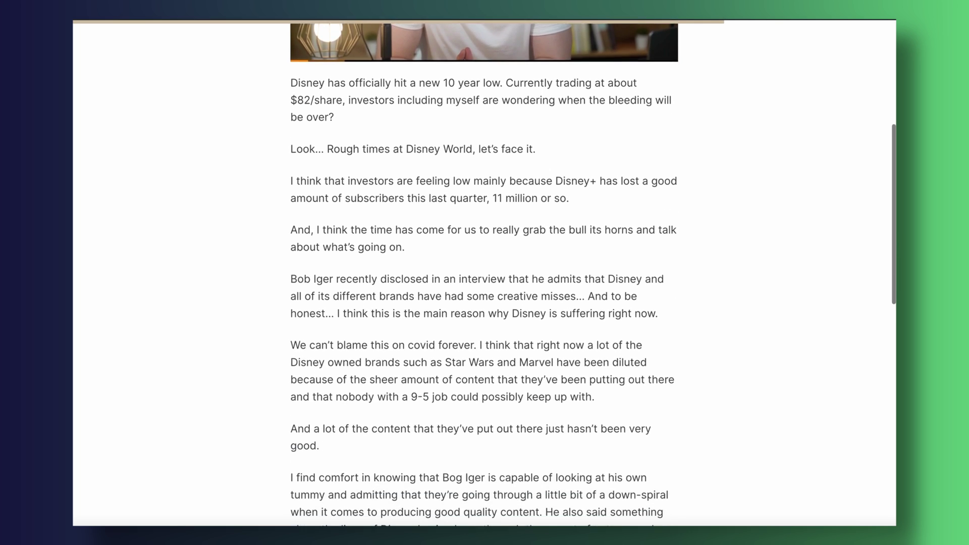
scroll(484, 272, down, 8)
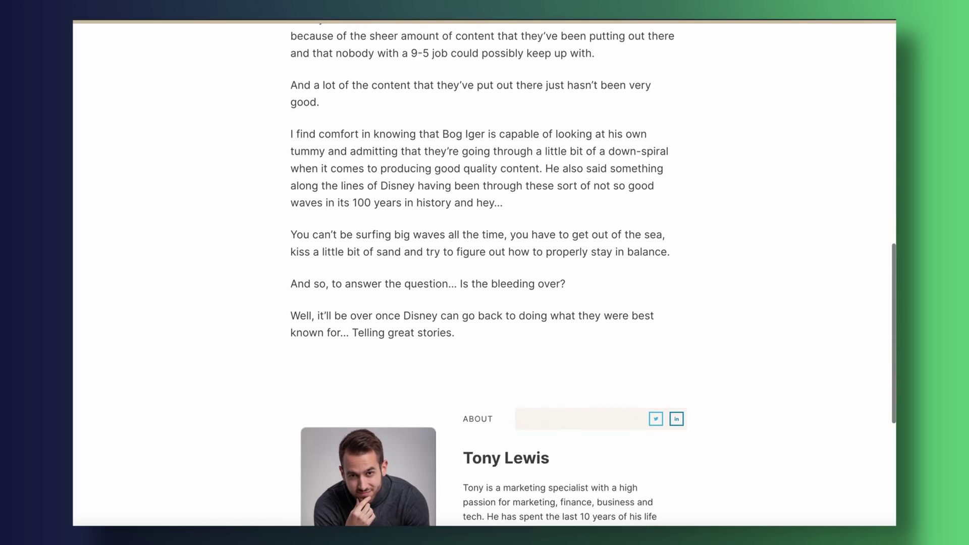
scroll(485, 273, down, 2)
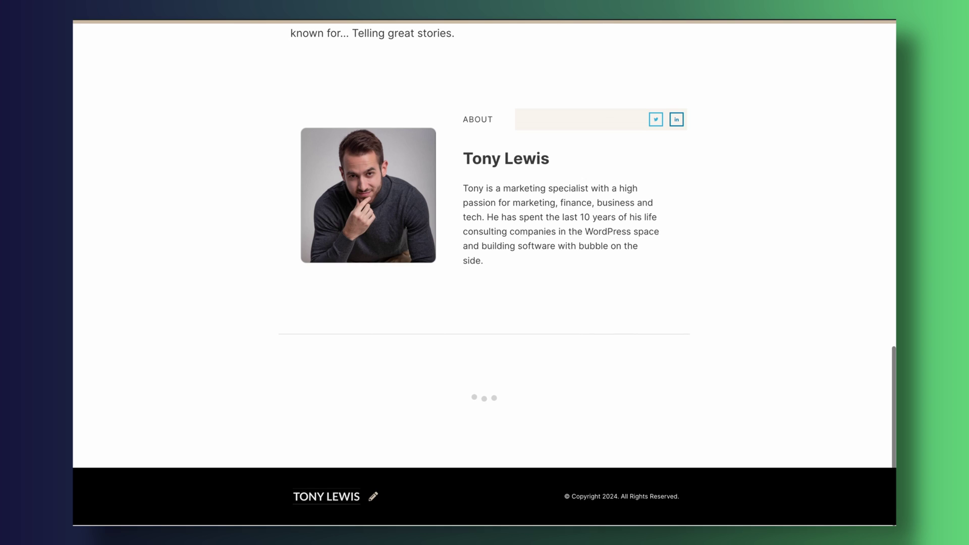
scroll(485, 272, down, 3)
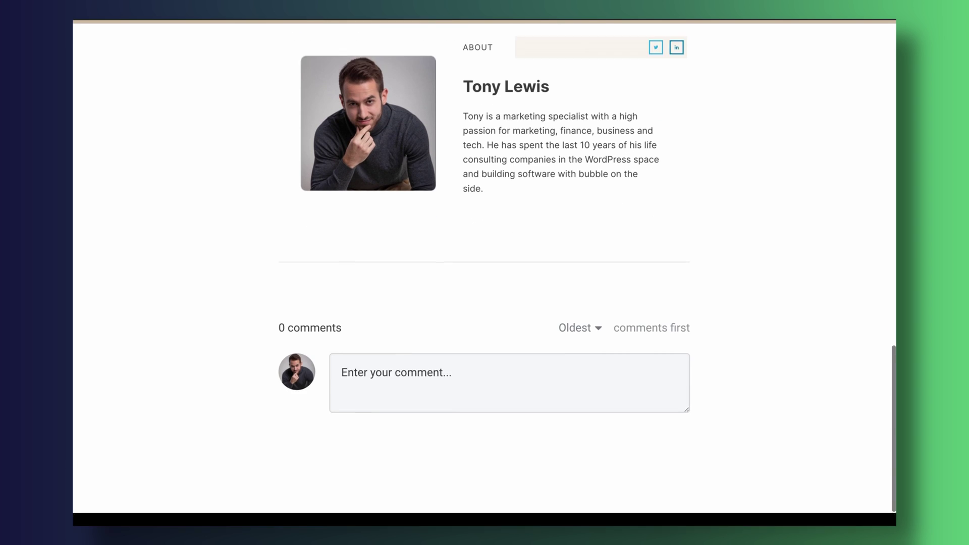
scroll(484, 273, up, 9)
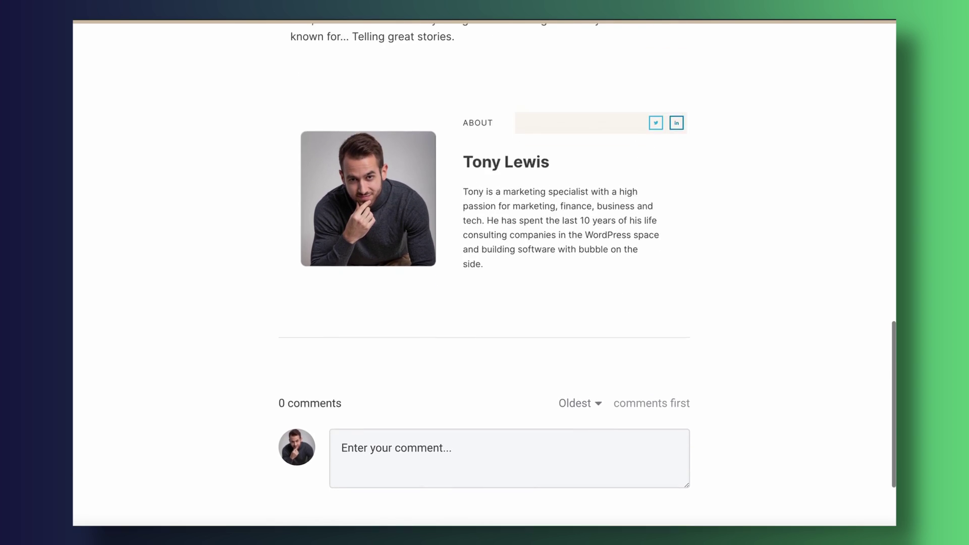
scroll(485, 273, up, 15)
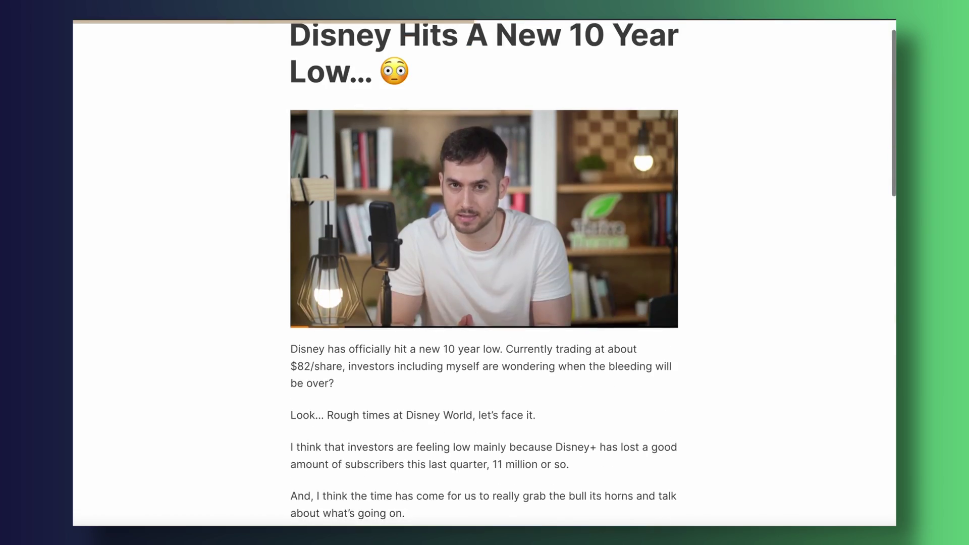
scroll(484, 273, down, 9)
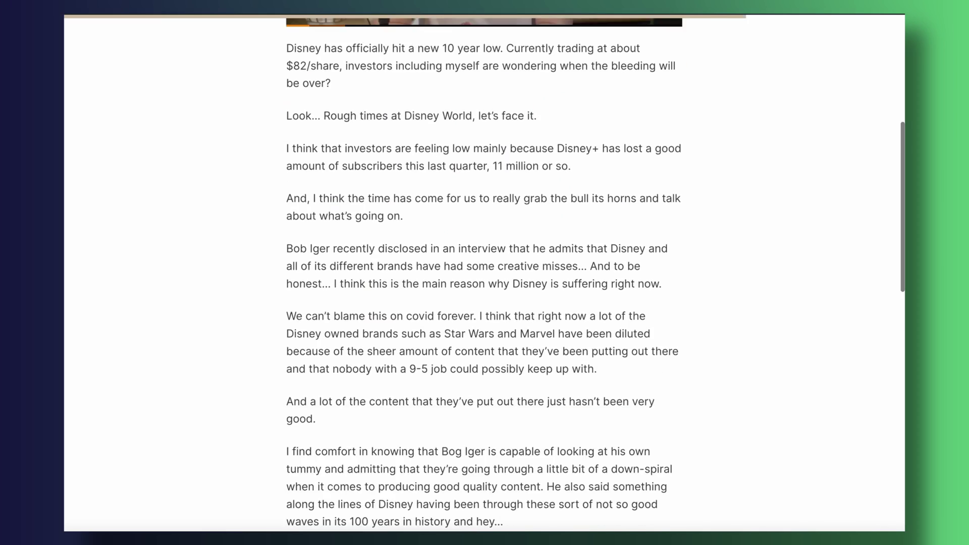
scroll(485, 273, down, 9)
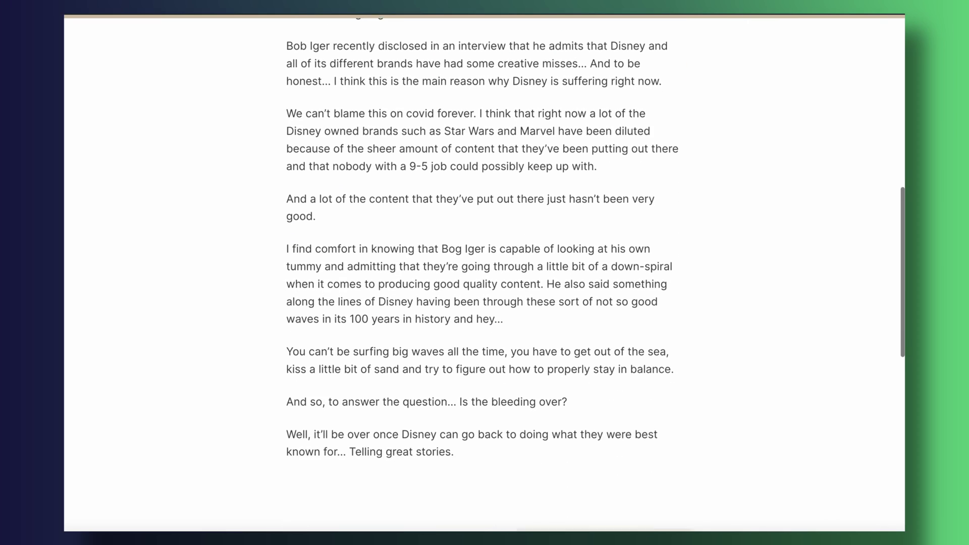
Open the header Subscribe popup and accept 'Yes please, I'm a fan!' to reach the signup form.
scroll(485, 273, down, 6)
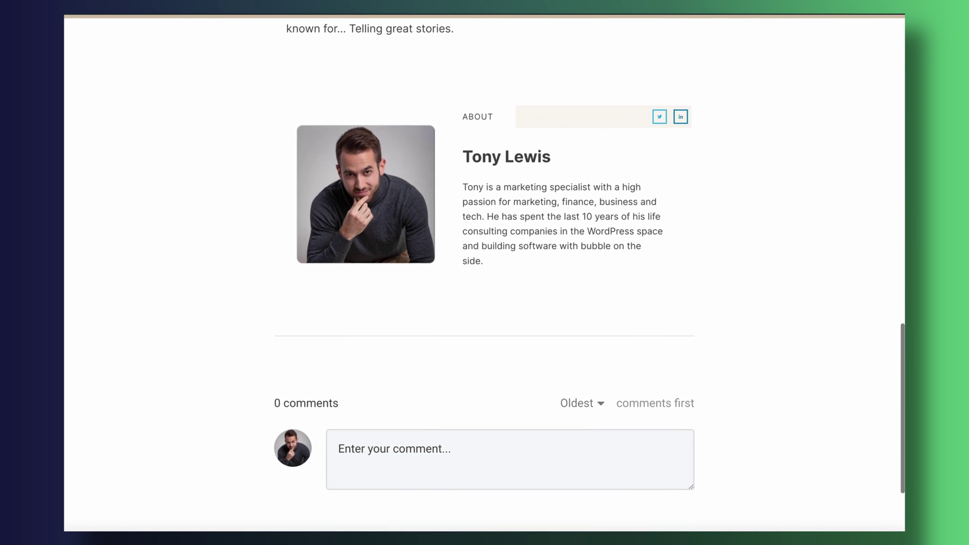
scroll(484, 272, down, 1)
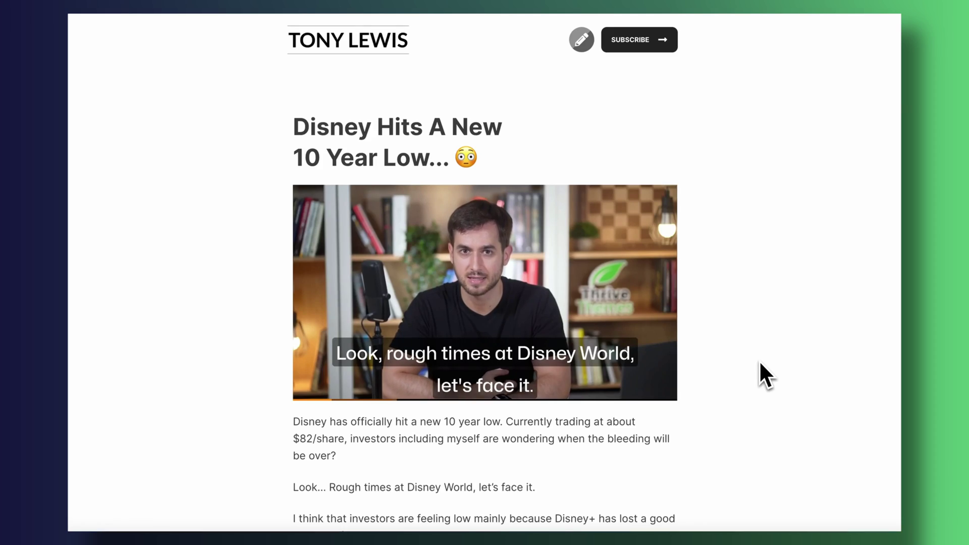
scroll(759, 363, down, 10)
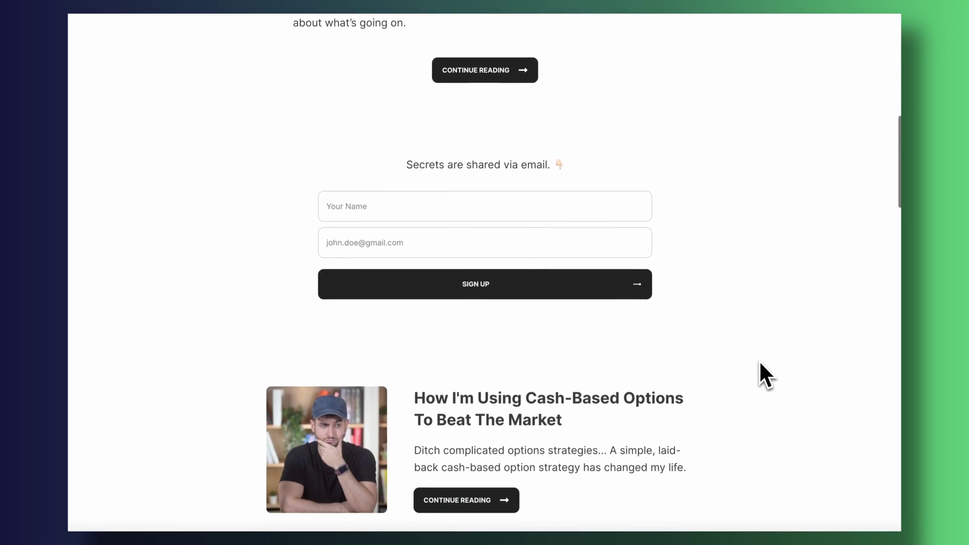
scroll(553, 252, up, 9)
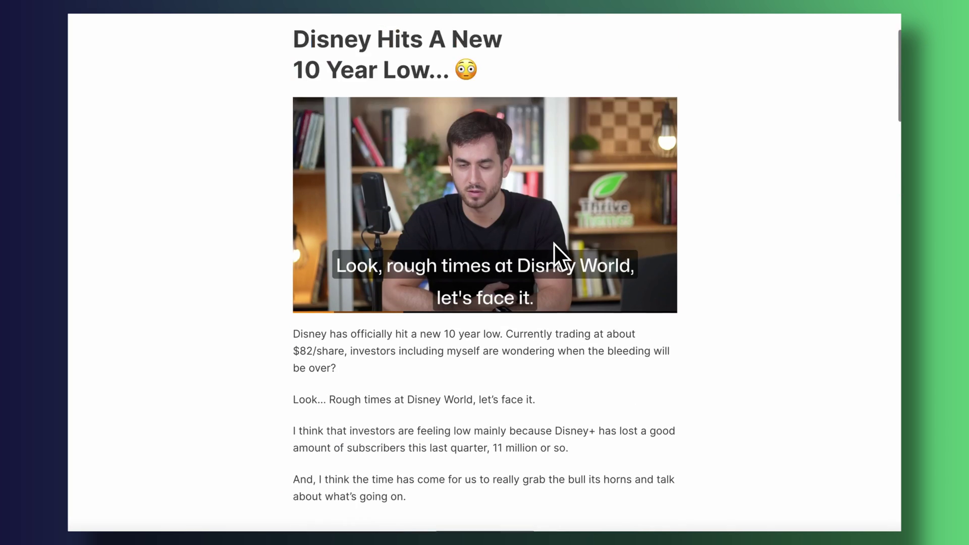
scroll(554, 244, up, 2)
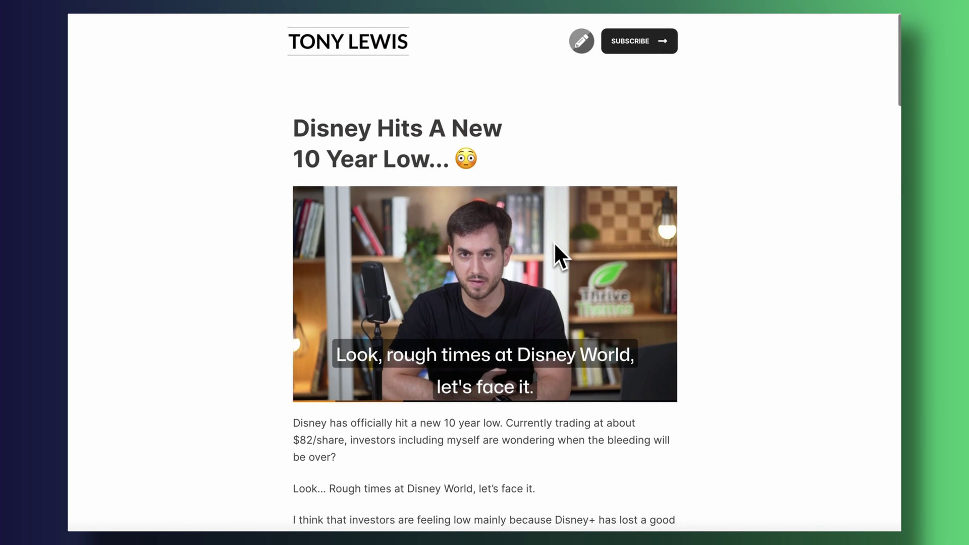
click(650, 50)
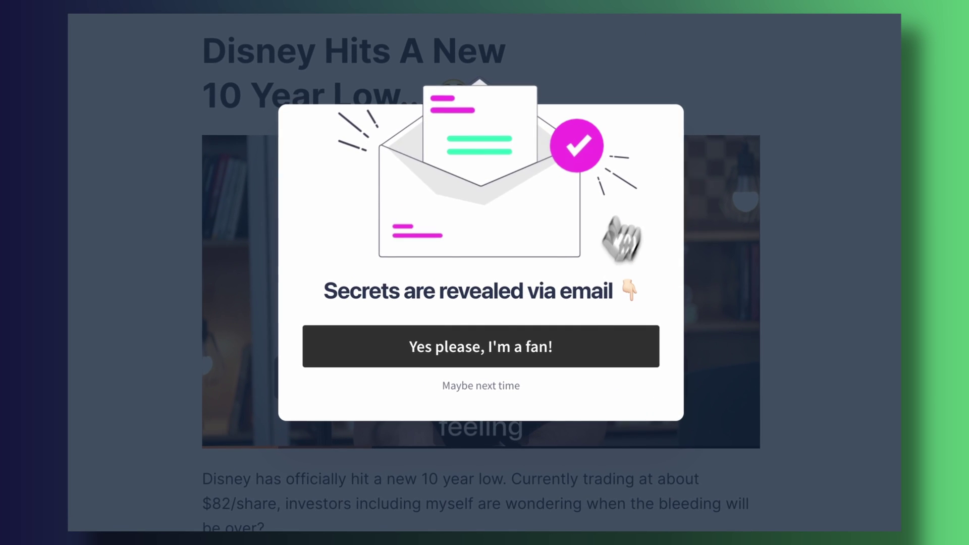
click(562, 346)
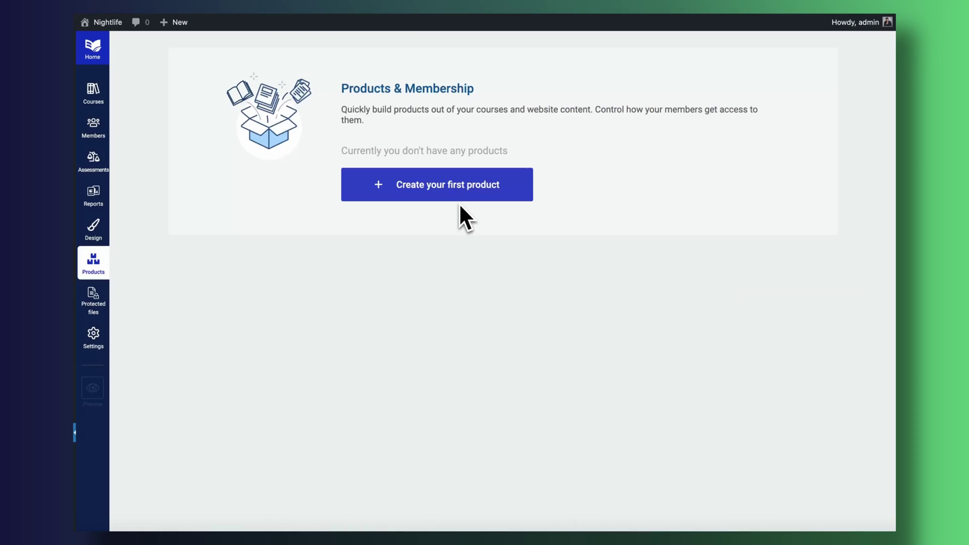
Create the 'VIP Newsletter' product with Business-category posts as its protected content.
click(444, 196)
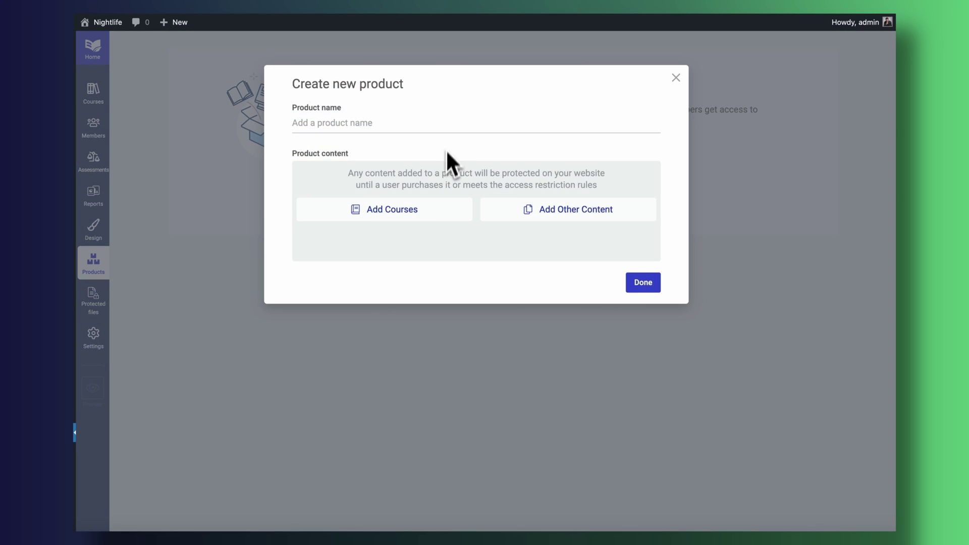
text(VIP News)
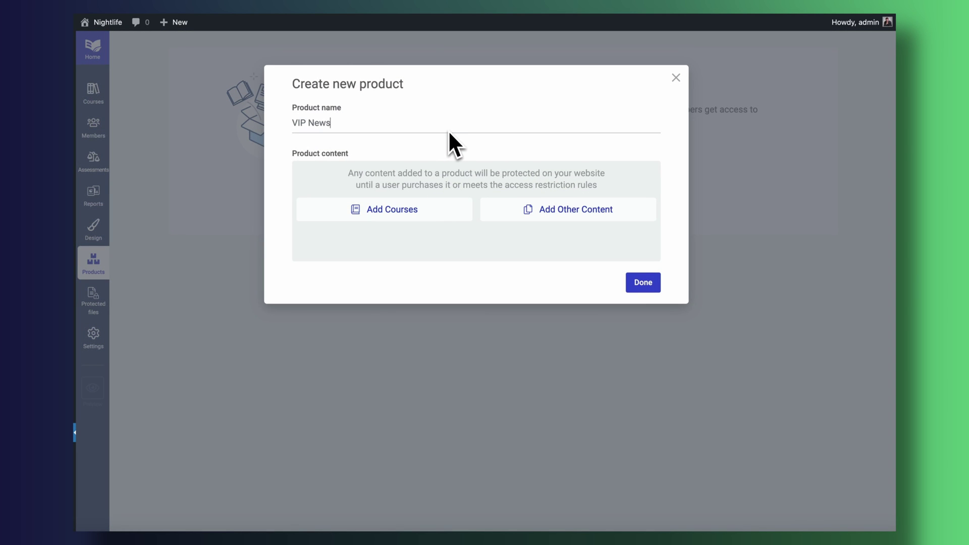
text(letter)
click(547, 209)
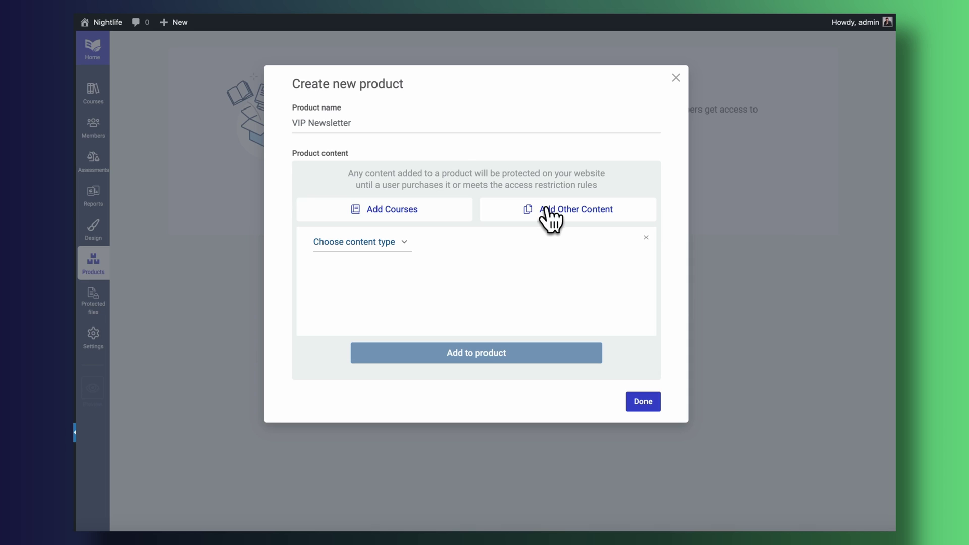
click(391, 243)
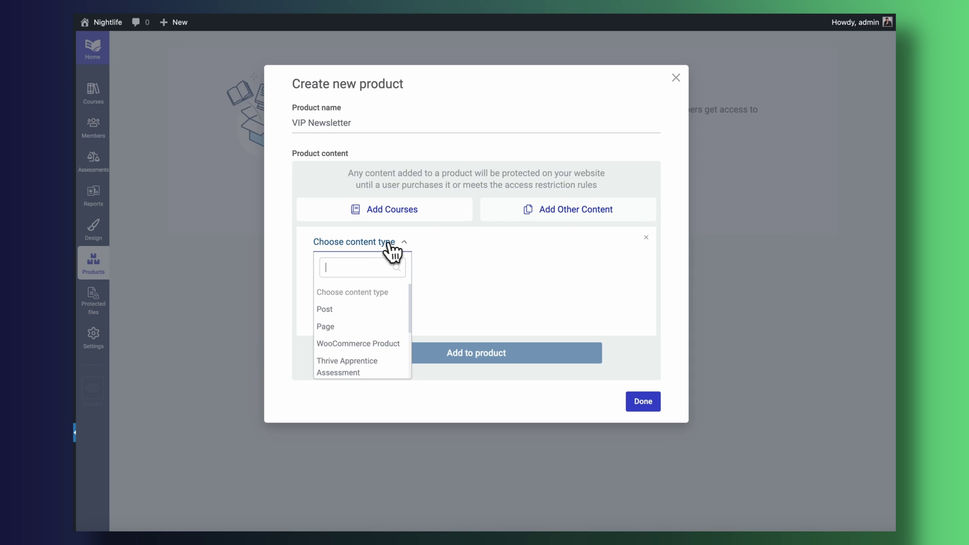
click(376, 310)
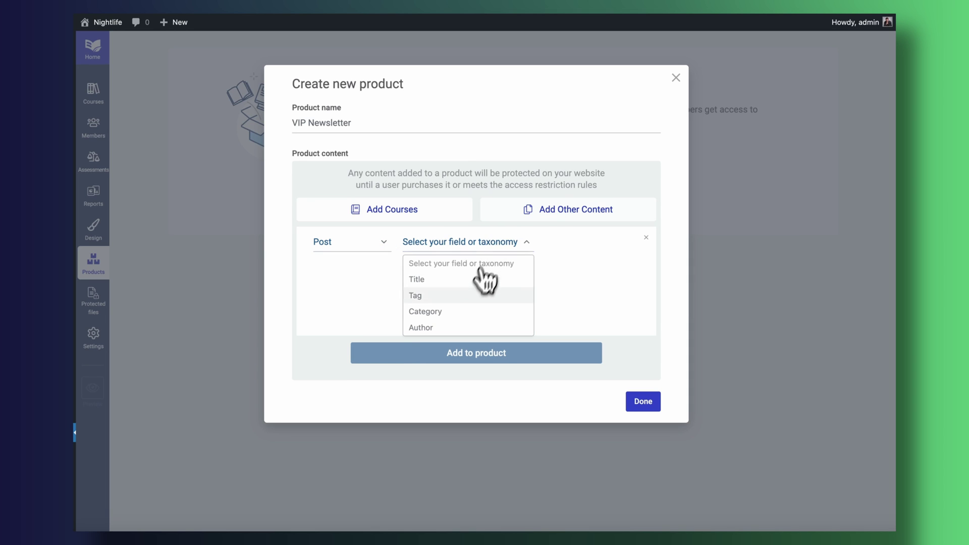
click(457, 311)
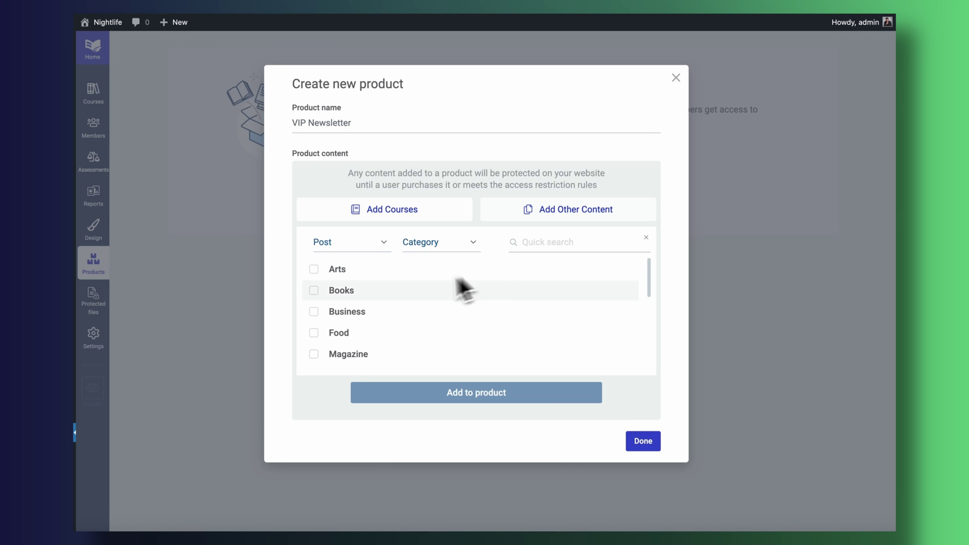
click(315, 312)
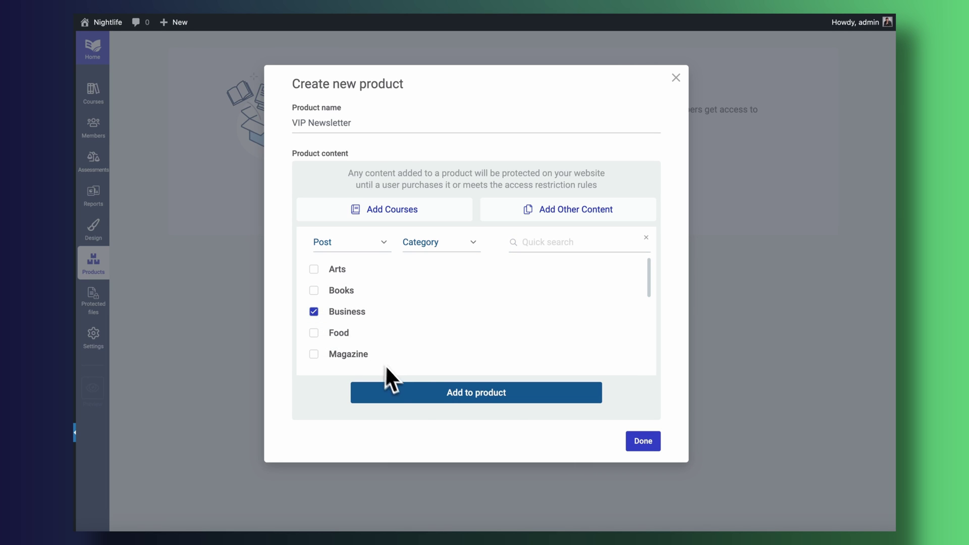
click(404, 393)
click(648, 293)
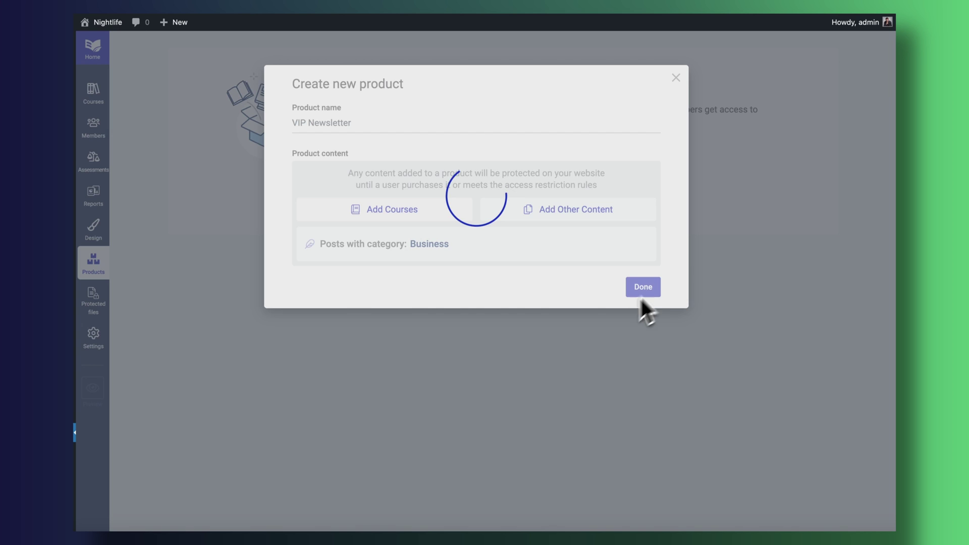